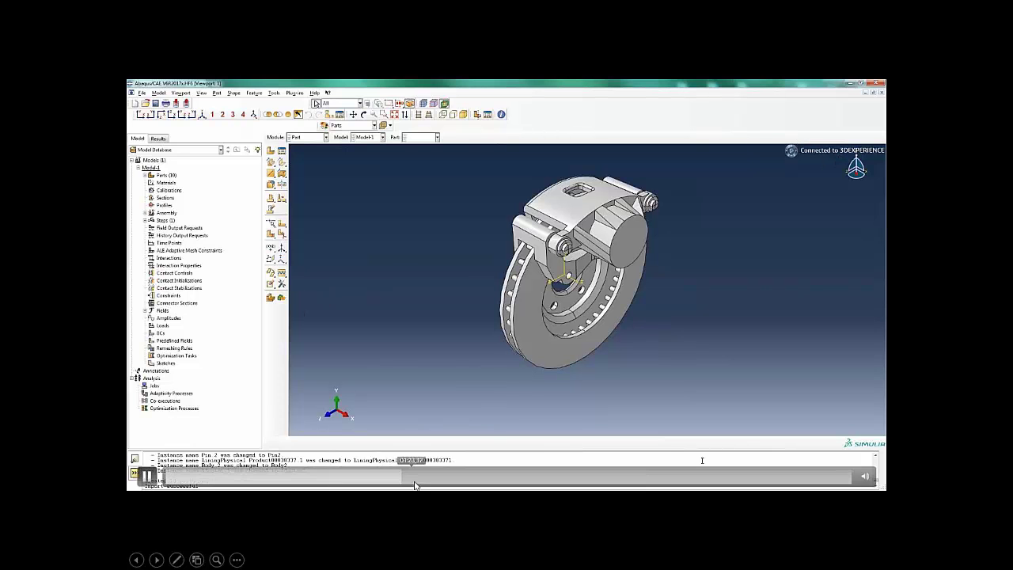
click(414, 481)
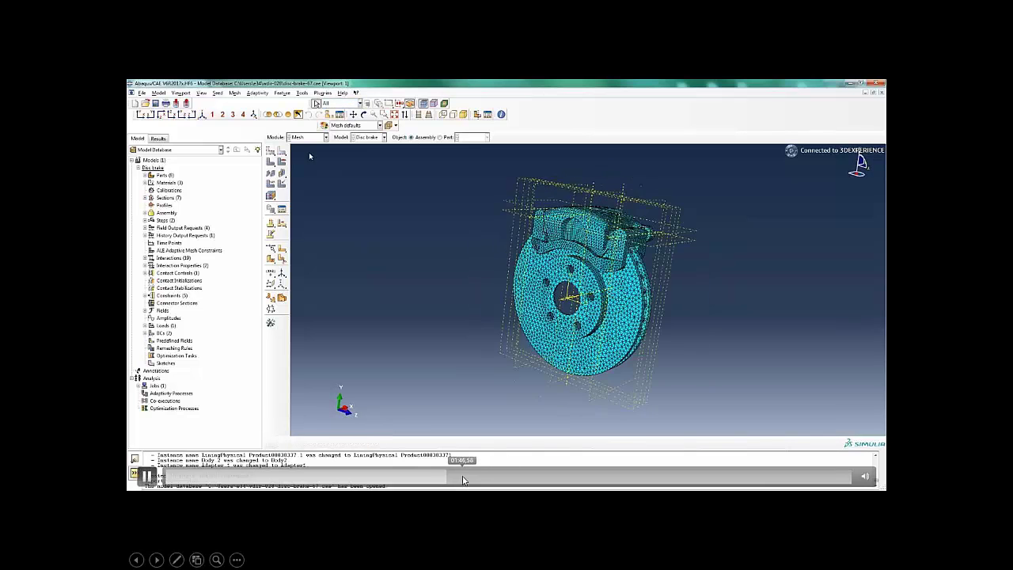
click(465, 476)
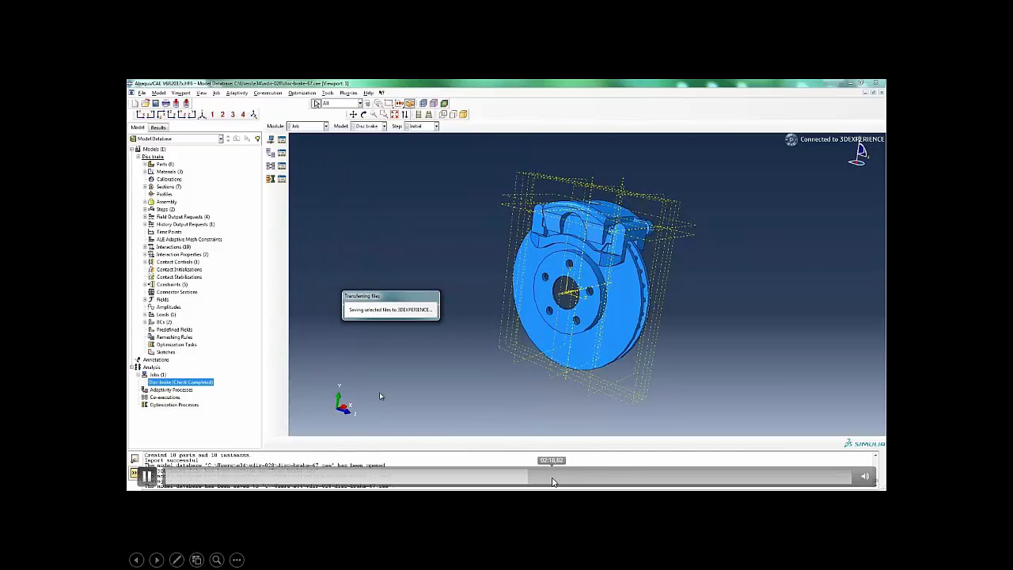
click(552, 480)
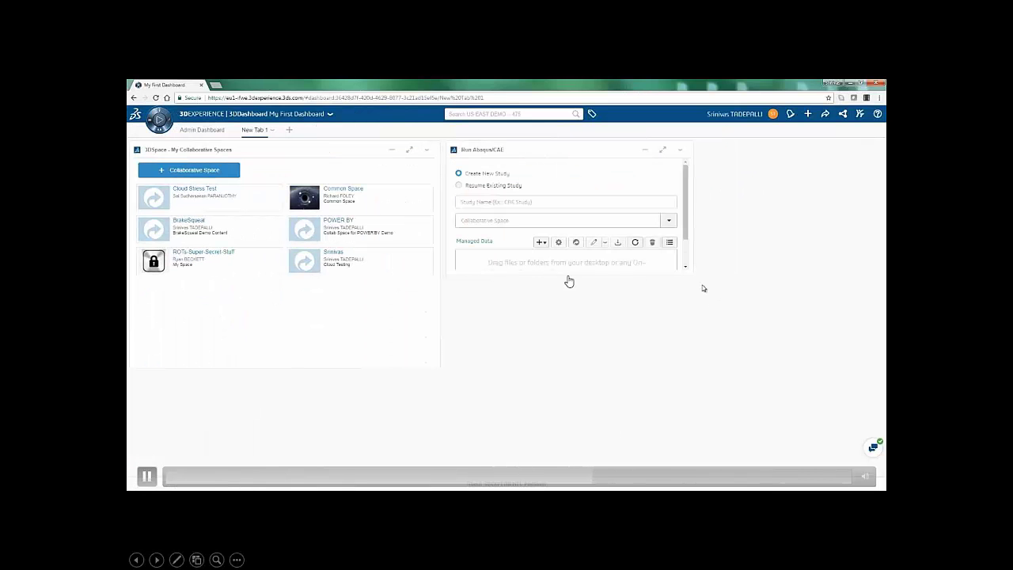
click(619, 478)
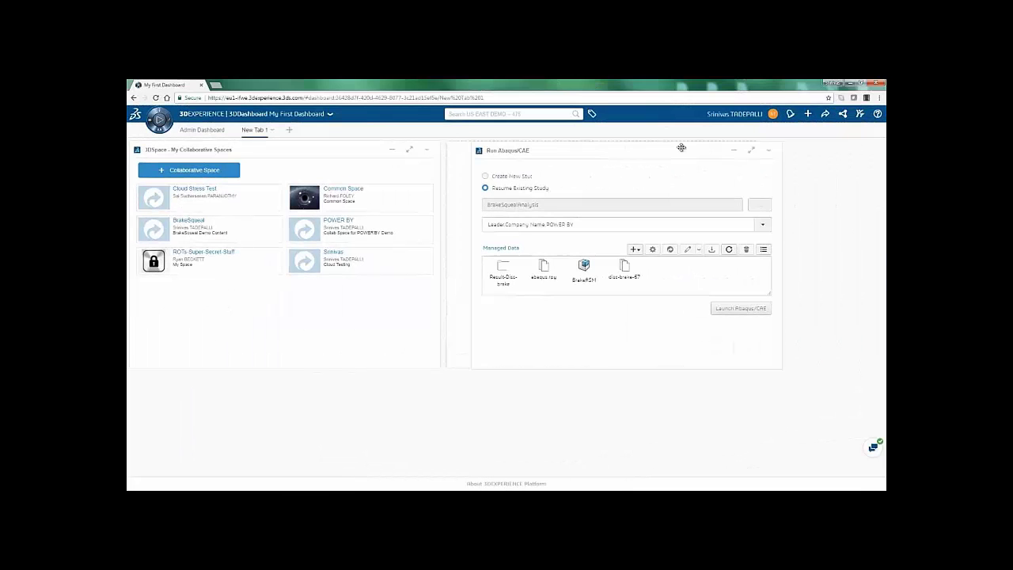
Enlarge the collaborative spaces widget and open the POWER BY space with its content in list view
drag(440, 369, 542, 393)
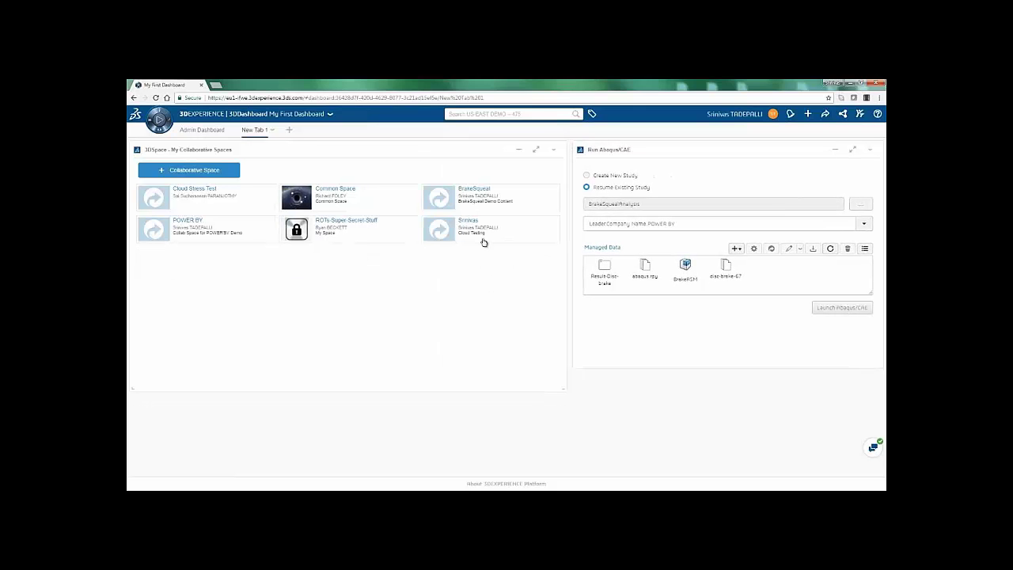
click(203, 232)
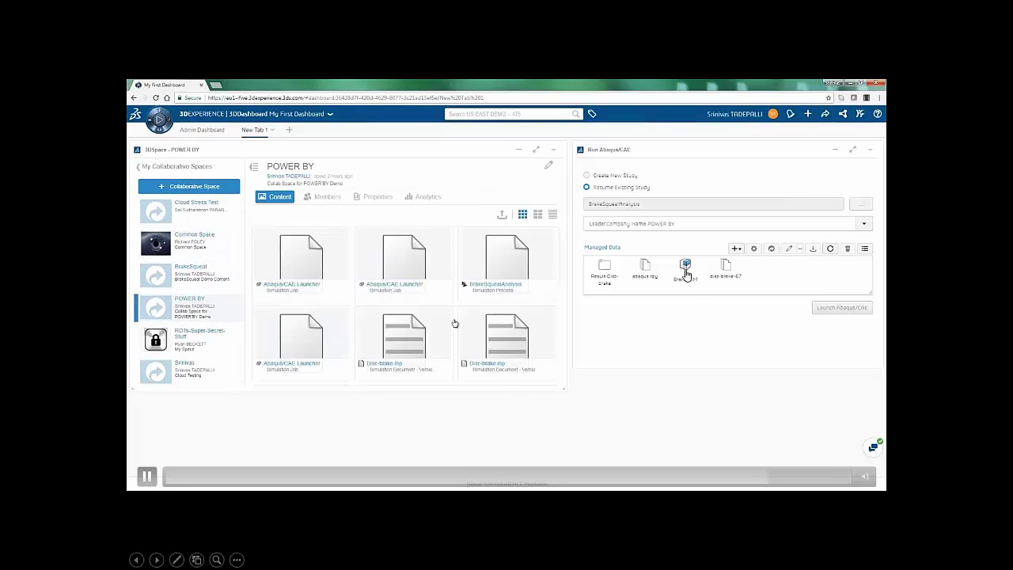
click(538, 216)
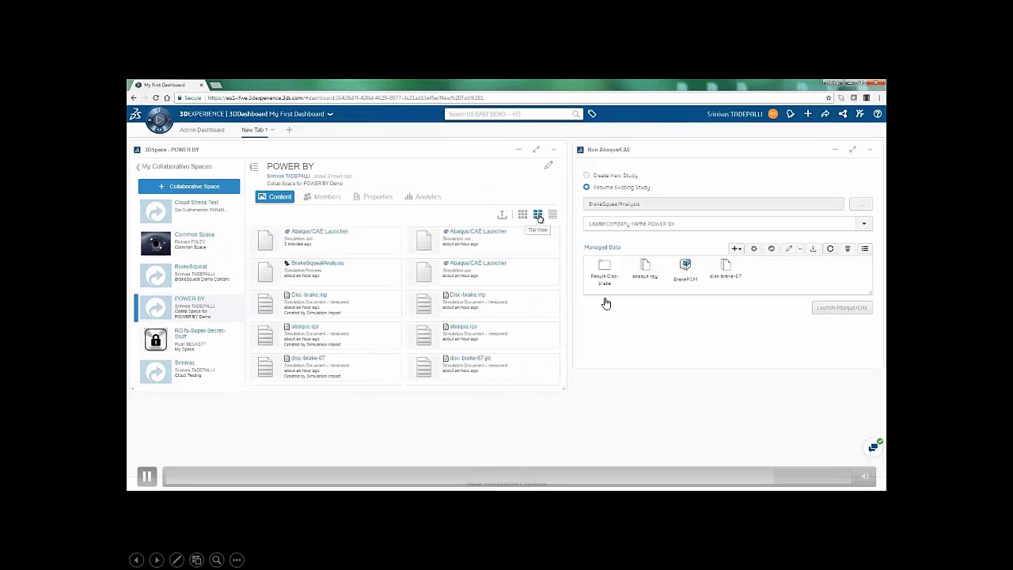
click(553, 215)
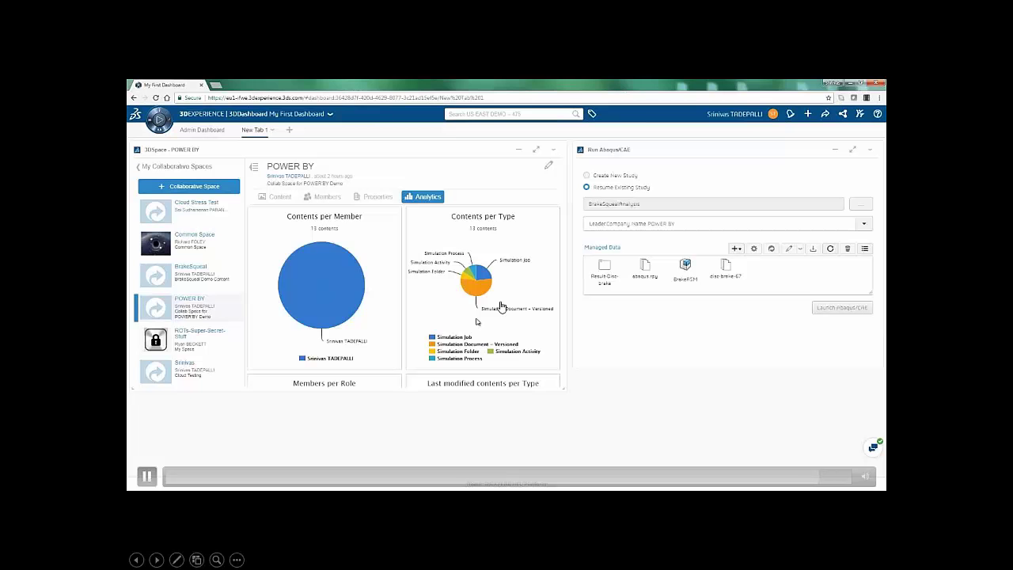
Review the POWER BY space's analytics charts and return to its list of simulation content
scroll(501, 306, down, 4)
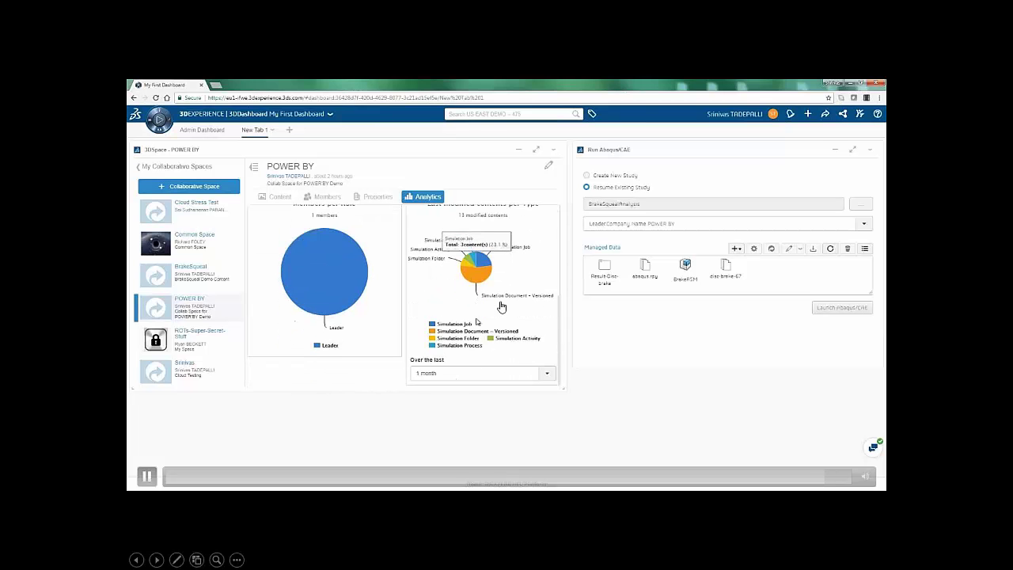
scroll(477, 335, up, 4)
click(278, 197)
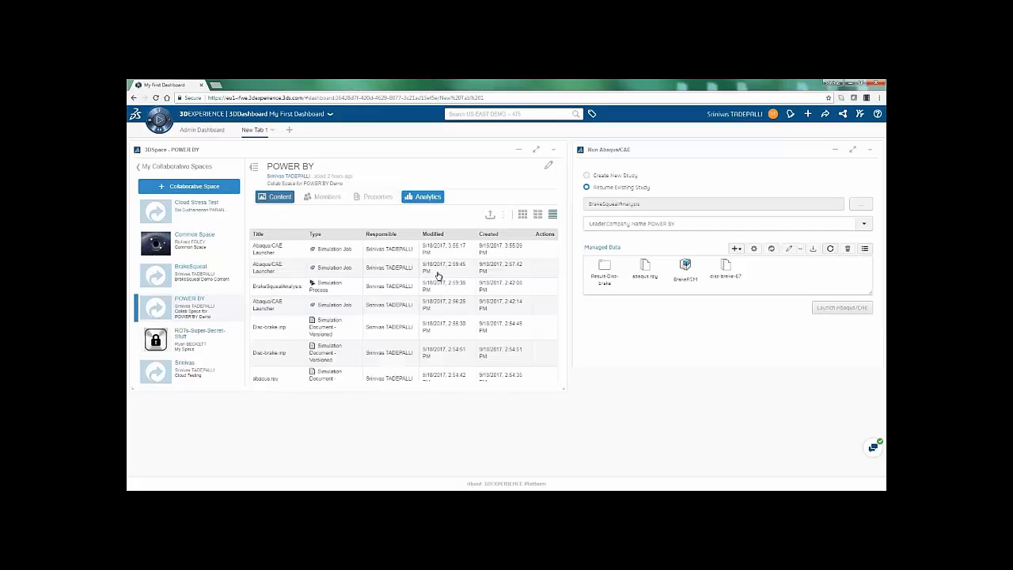
scroll(404, 317, down, 5)
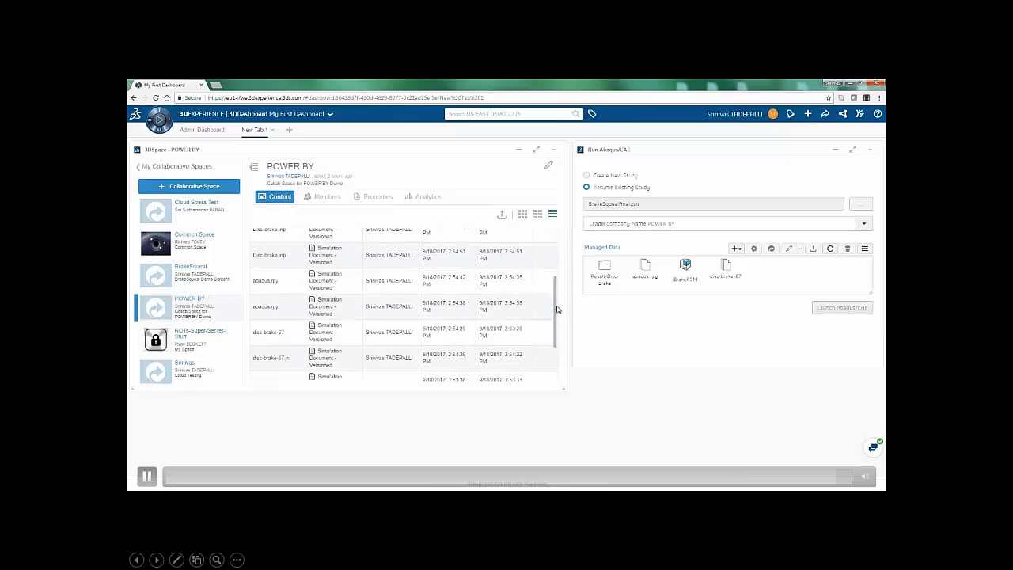
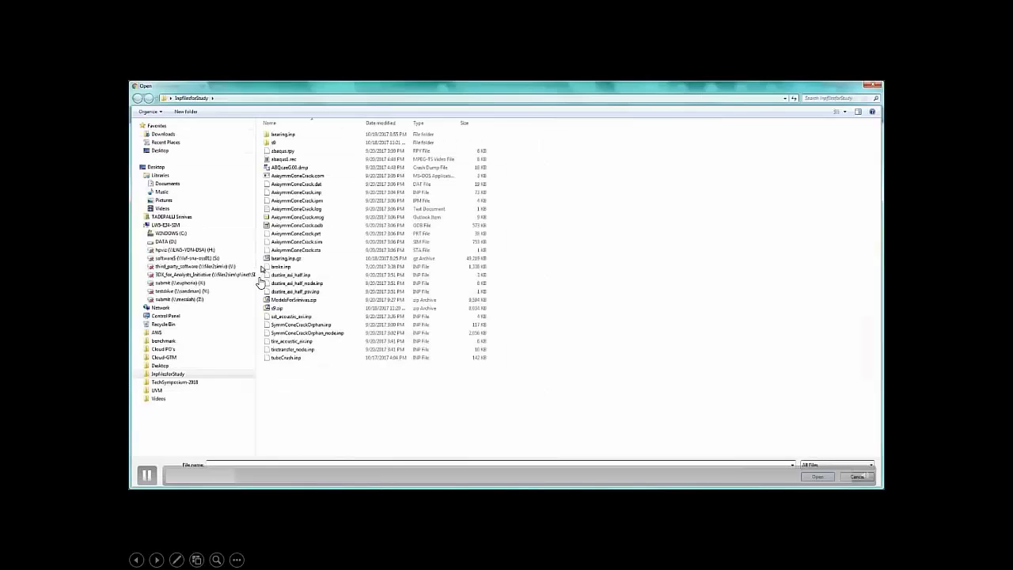
Add brake.inp as the input file of the new Abaqus job
click(281, 267)
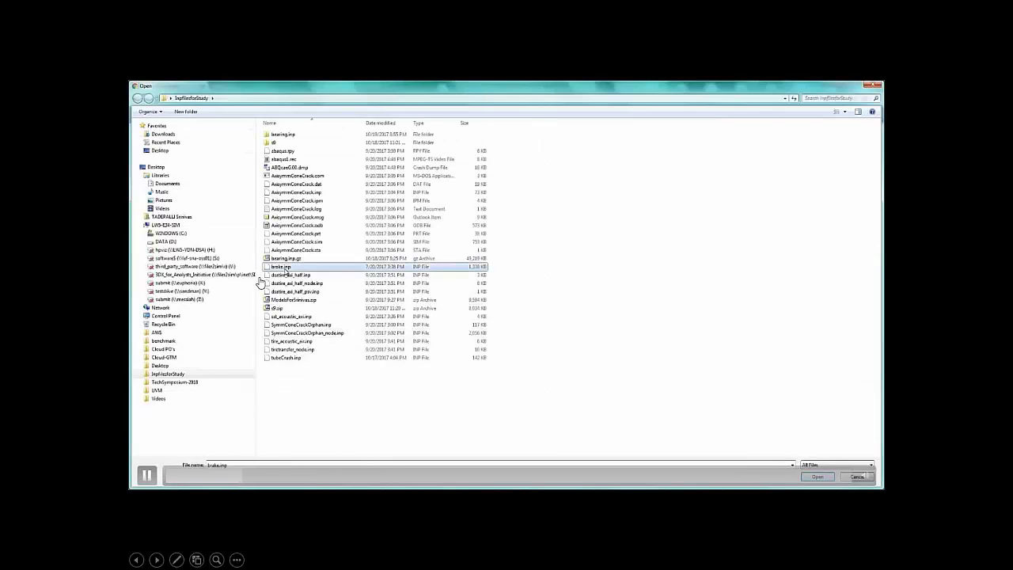
click(818, 476)
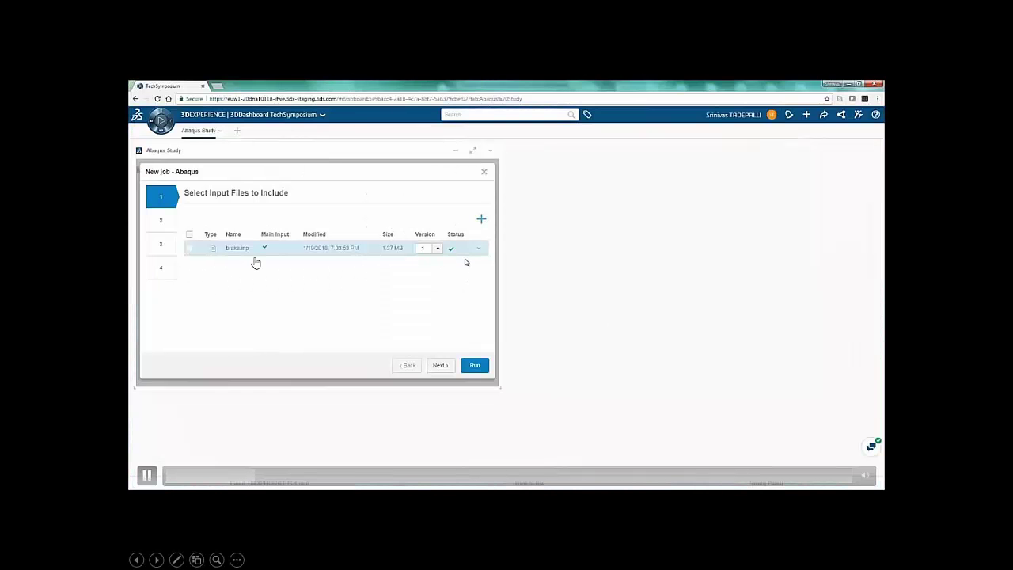
click(146, 475)
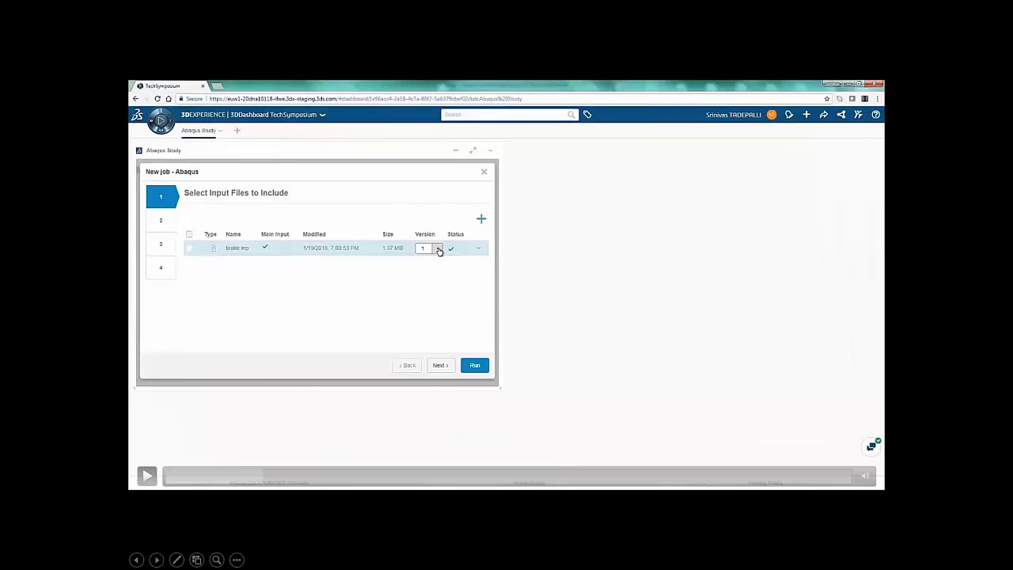
click(146, 476)
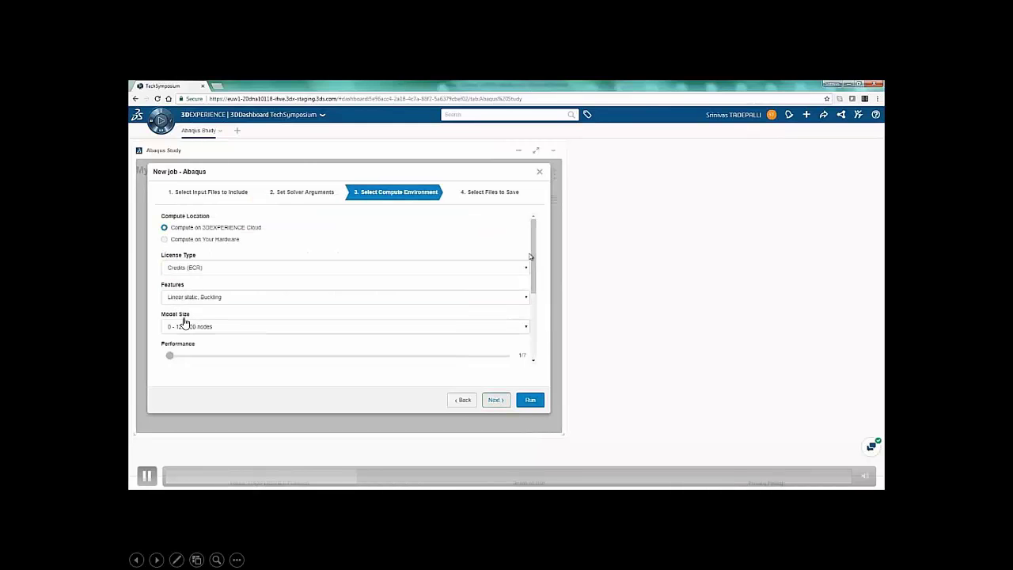
click(146, 476)
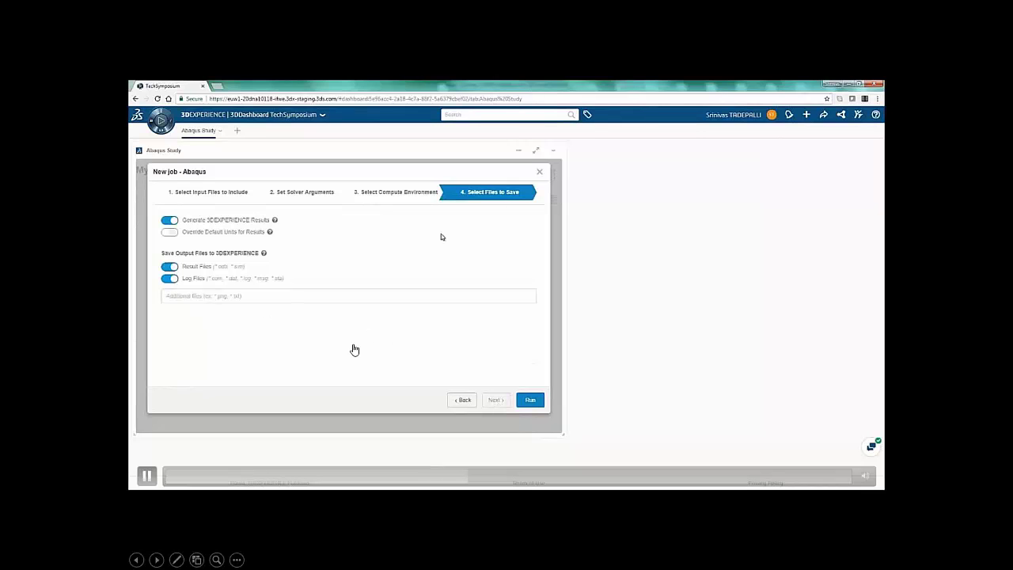
click(152, 469)
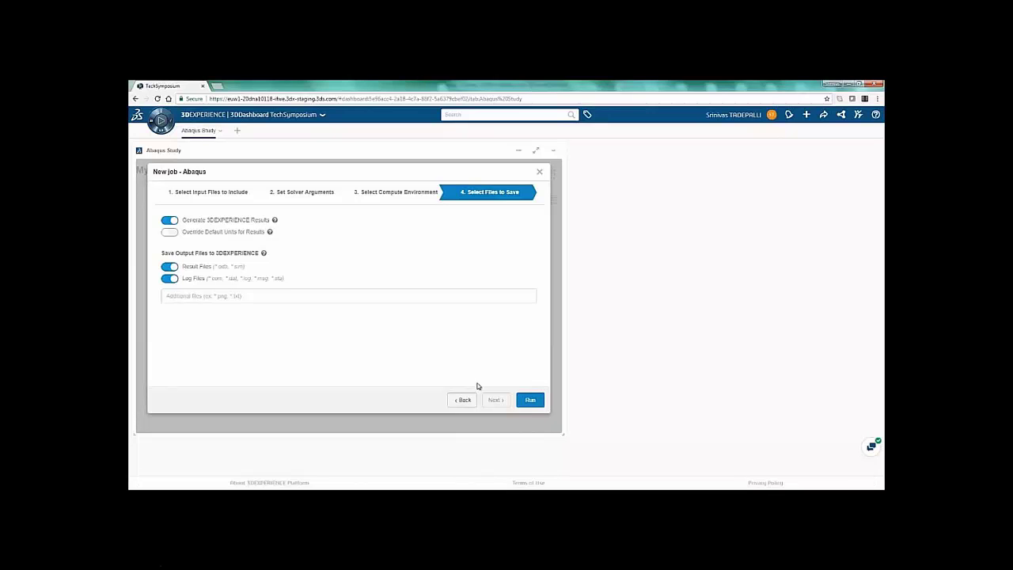
click(147, 475)
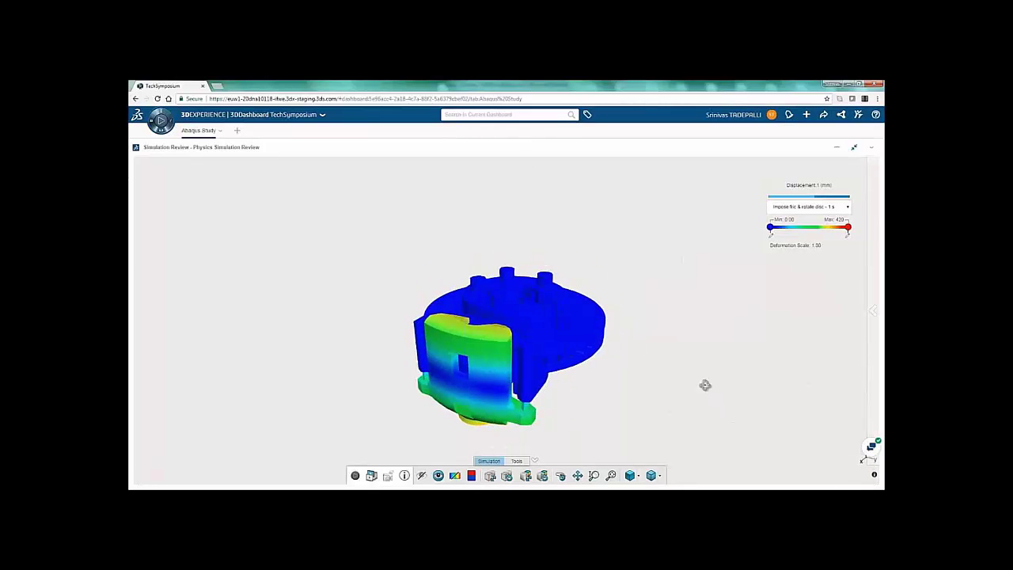
Cut the brake displacement result with a section plane, inspect the interior and remove the section
click(518, 460)
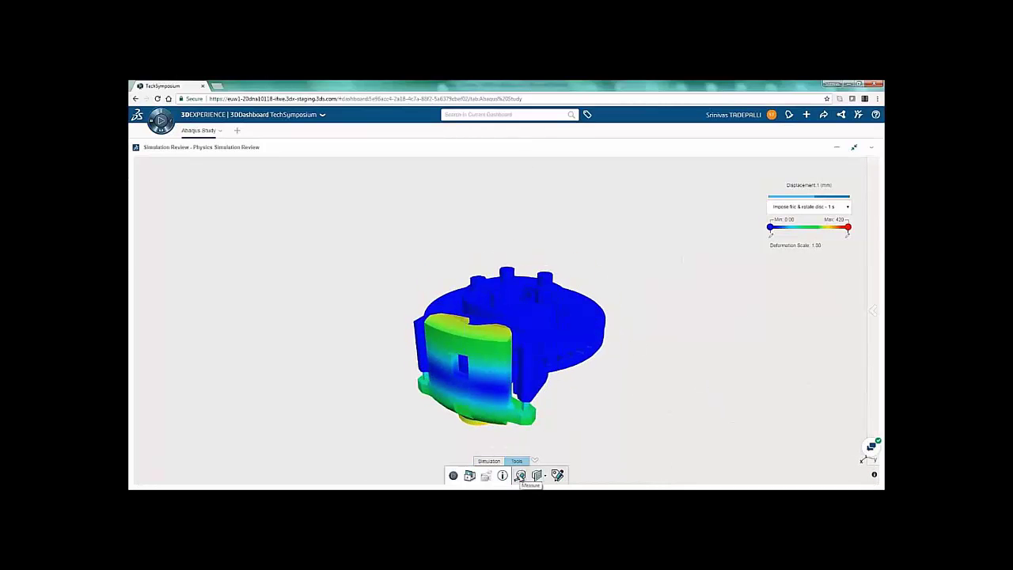
click(537, 476)
drag(545, 364, 520, 381)
click(641, 363)
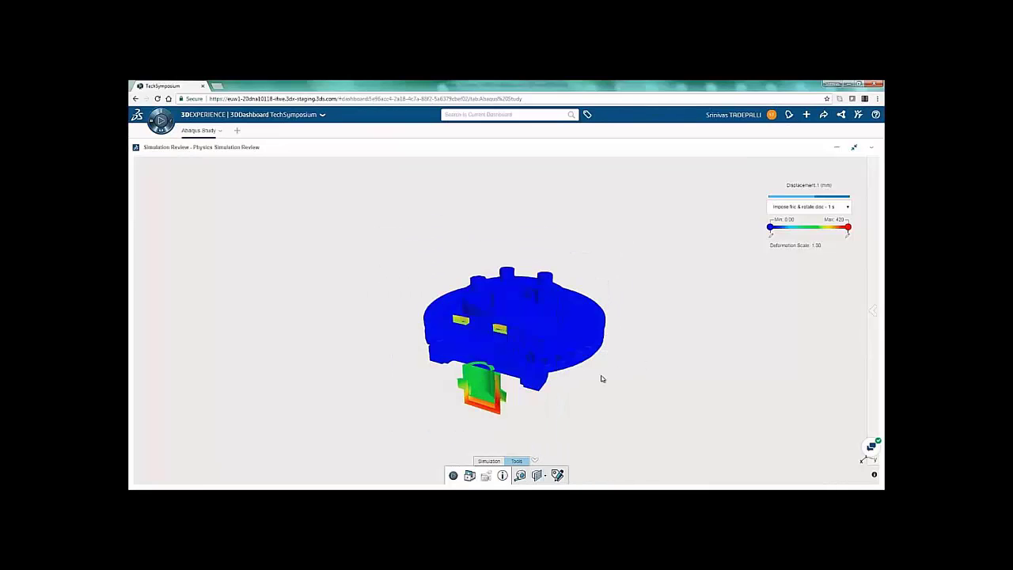
drag(601, 377, 606, 309)
click(538, 475)
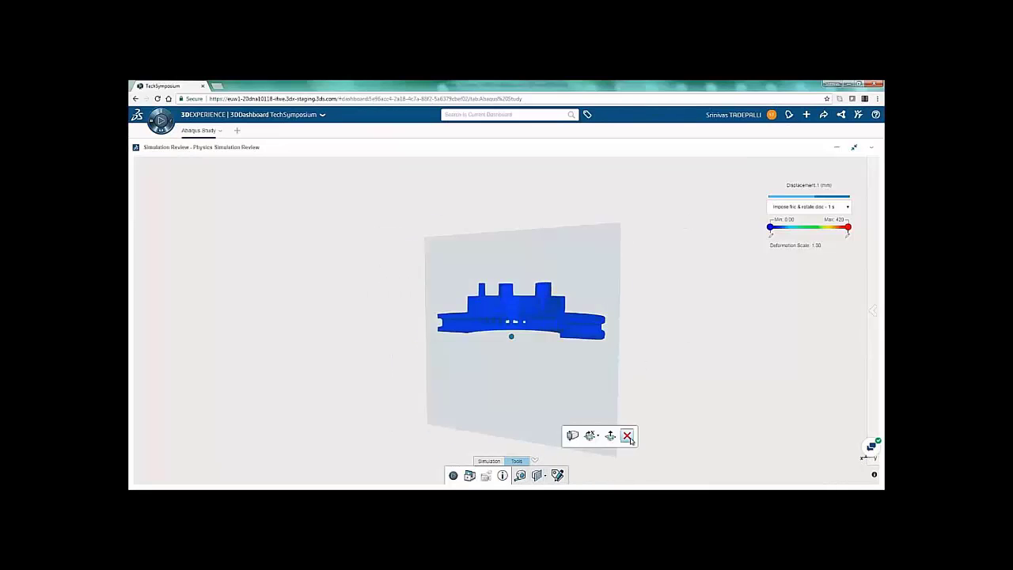
click(628, 436)
drag(637, 443, 668, 190)
Share a copy of the Physics Simulation Review widget with a colleague, adding a message that starts with "please see"
click(871, 149)
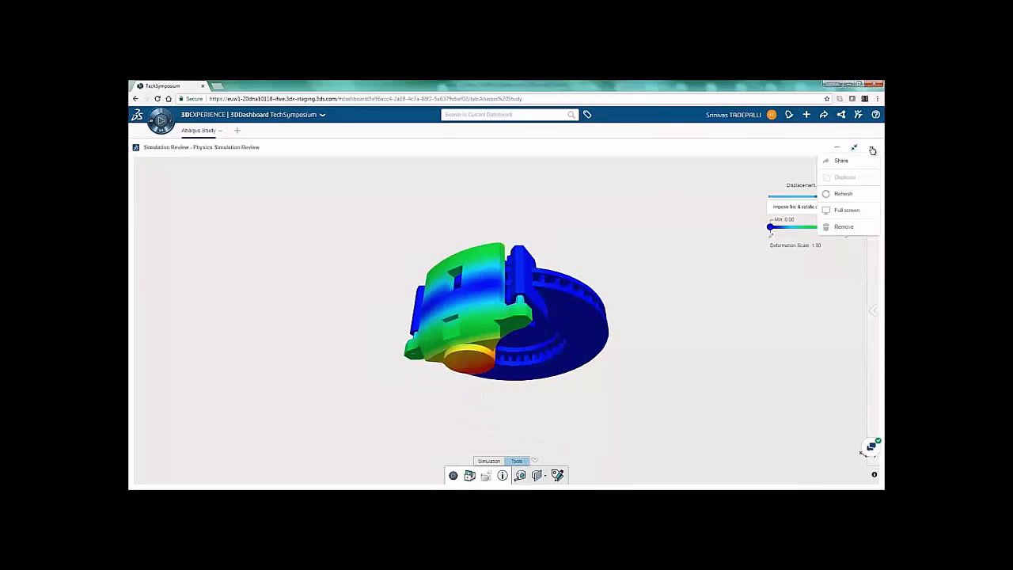
click(848, 162)
click(504, 192)
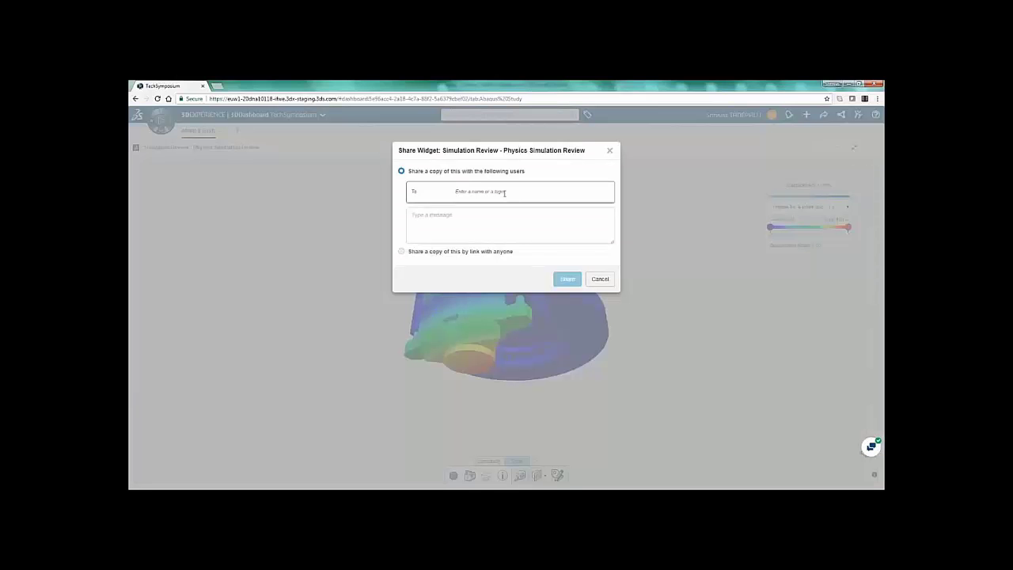
text(yon)
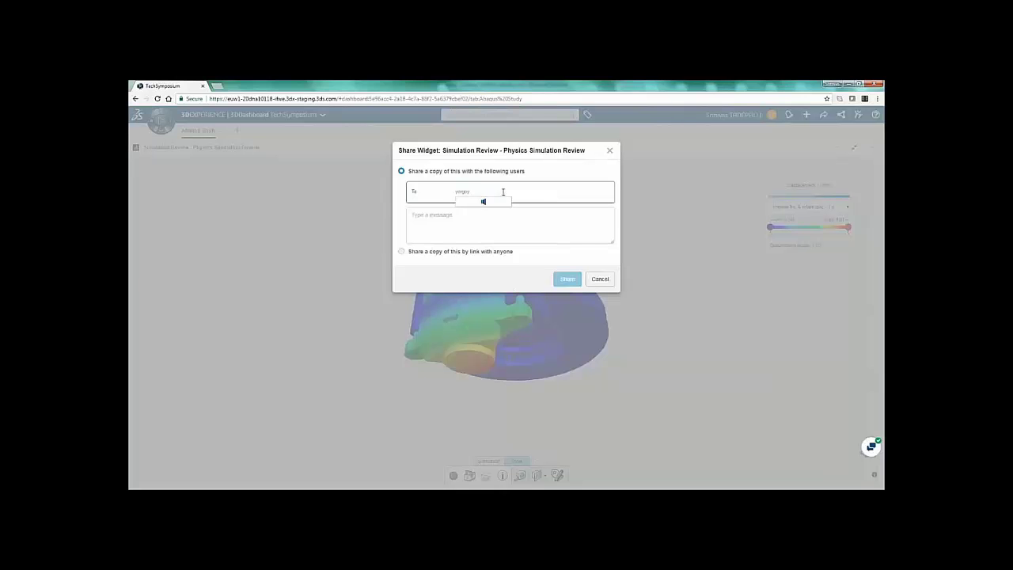
click(483, 203)
click(469, 216)
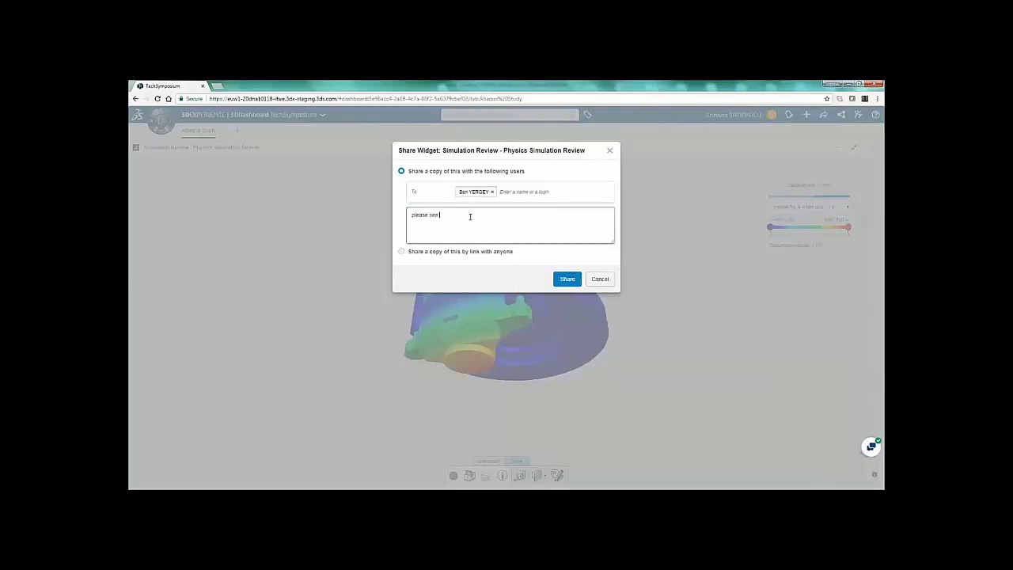
click(567, 279)
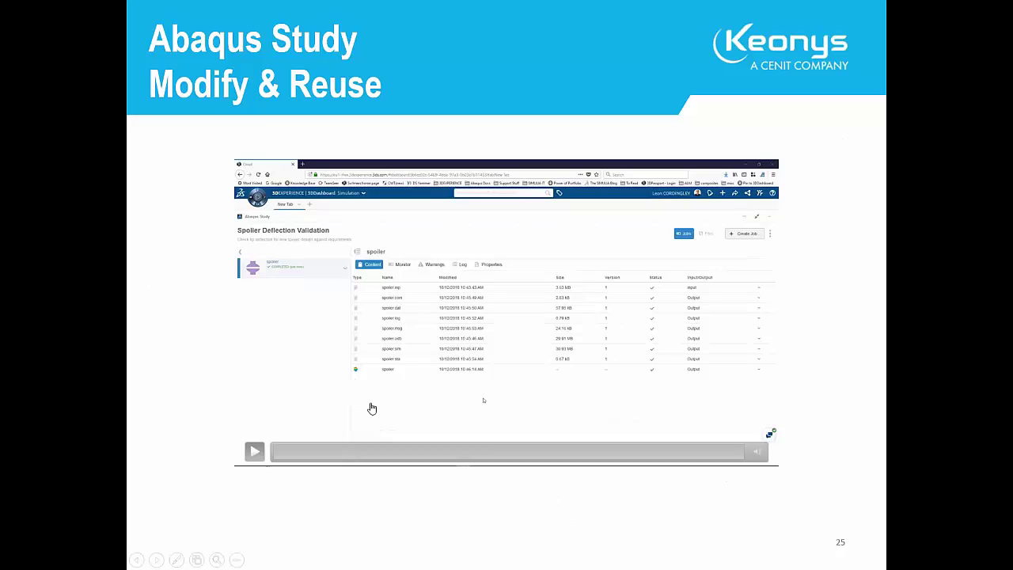
right_click(370, 408)
click(255, 451)
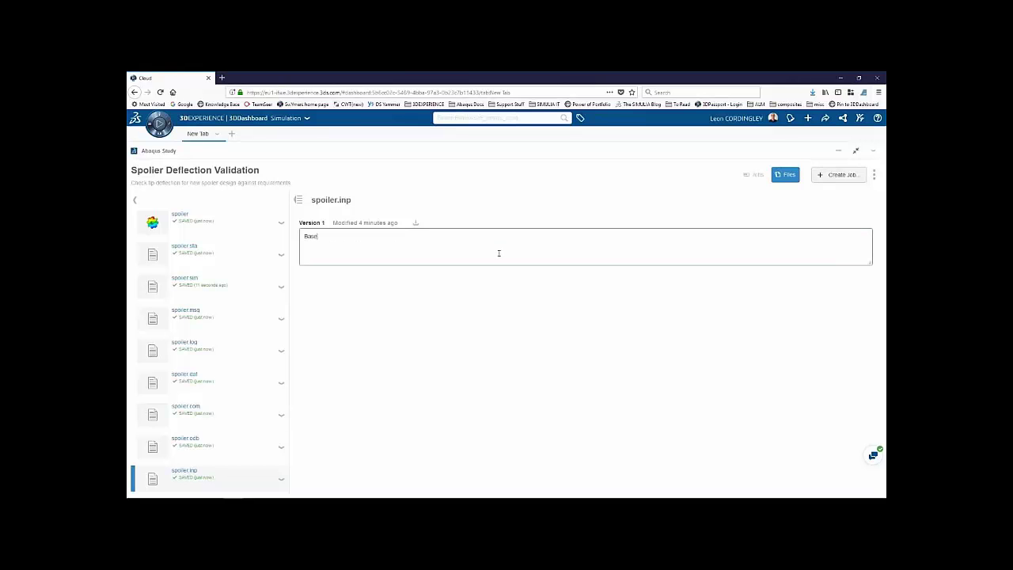
mouse_move(193, 470)
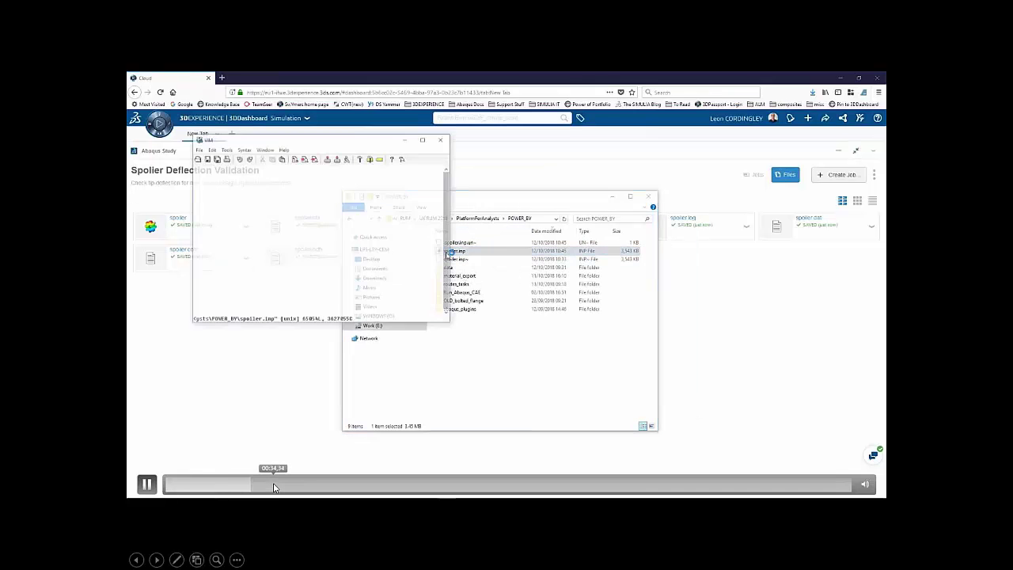
Set the Pressure1 load in the local spoiler.inp to 20000, save the file and close the text editor
scroll(351, 227, up, 1)
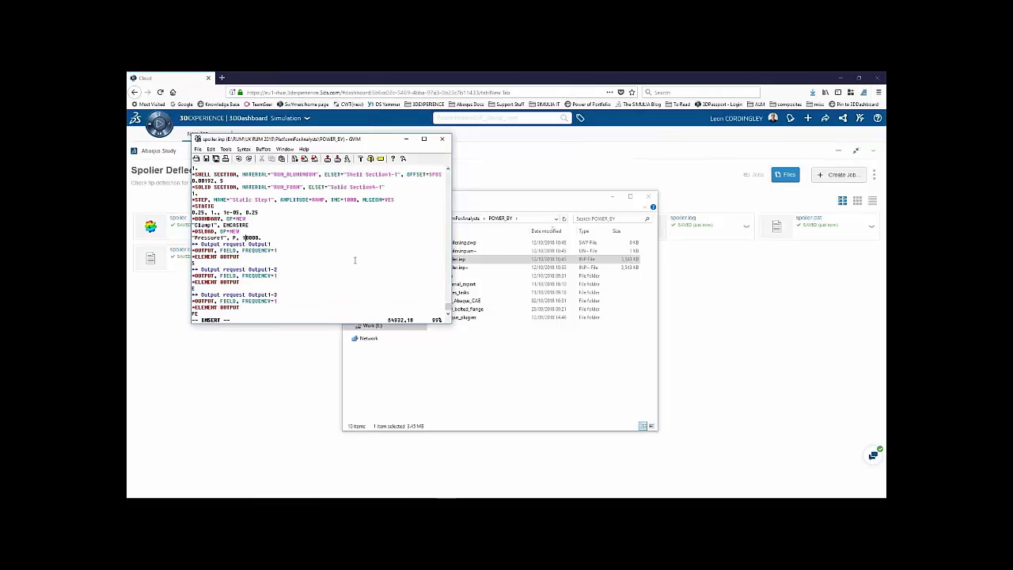
key(Delete)
text(2)
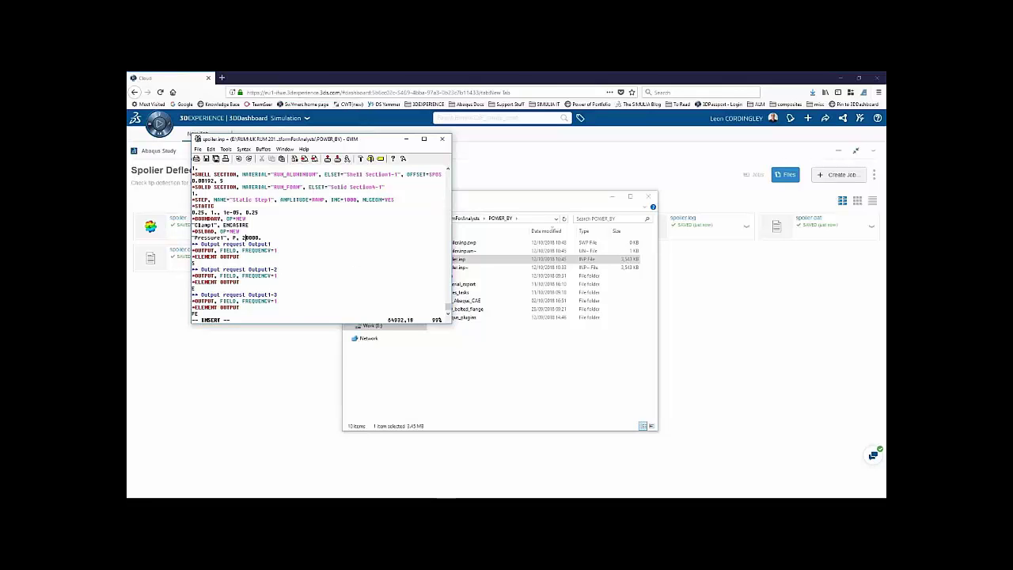
key(Escape)
text(:w)
key(Return)
click(442, 138)
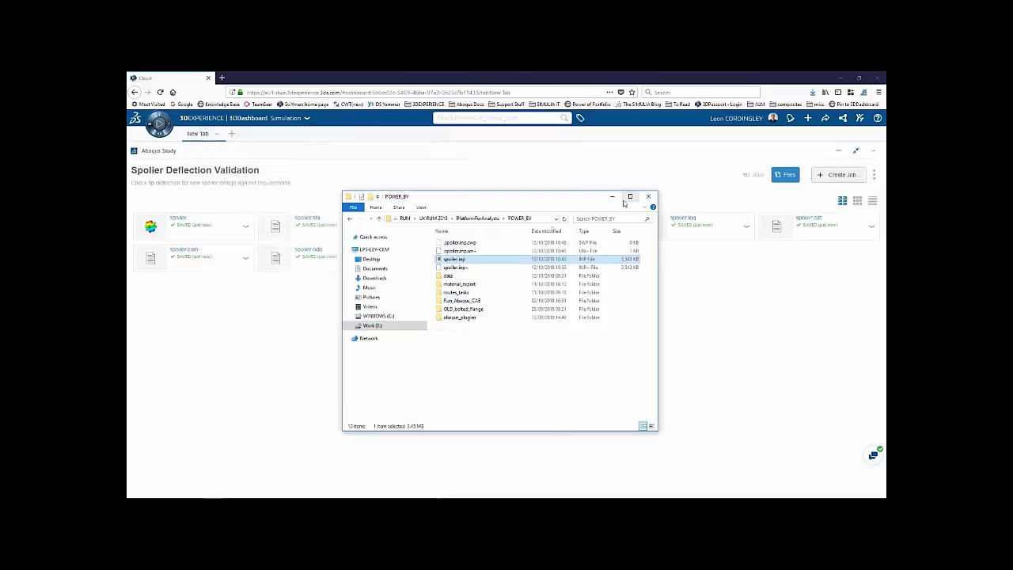
Minimize the file explorer window and upload the edited local spoiler.inp as a new version of the study's spoiler.inp file
click(614, 197)
click(496, 258)
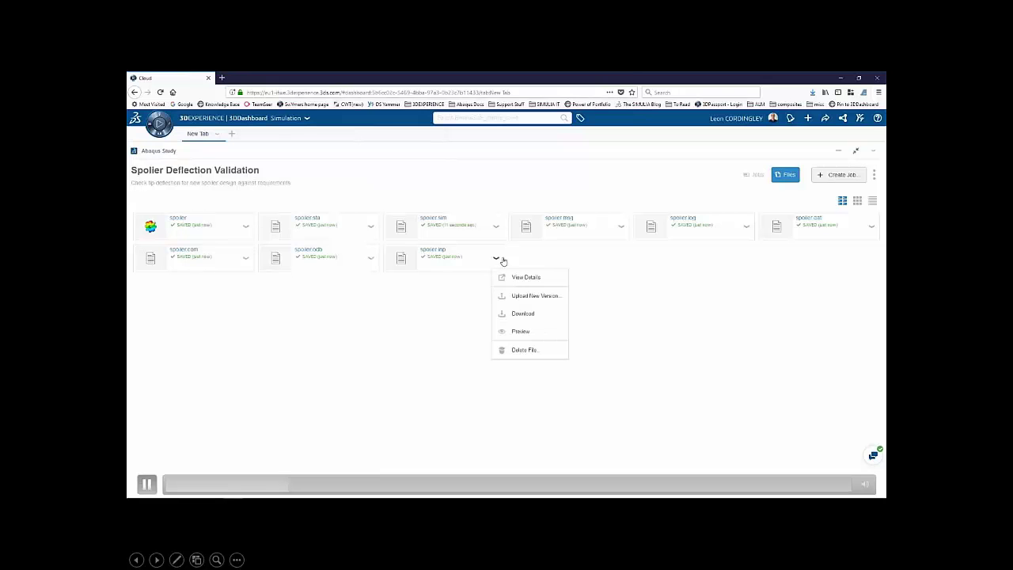
click(532, 298)
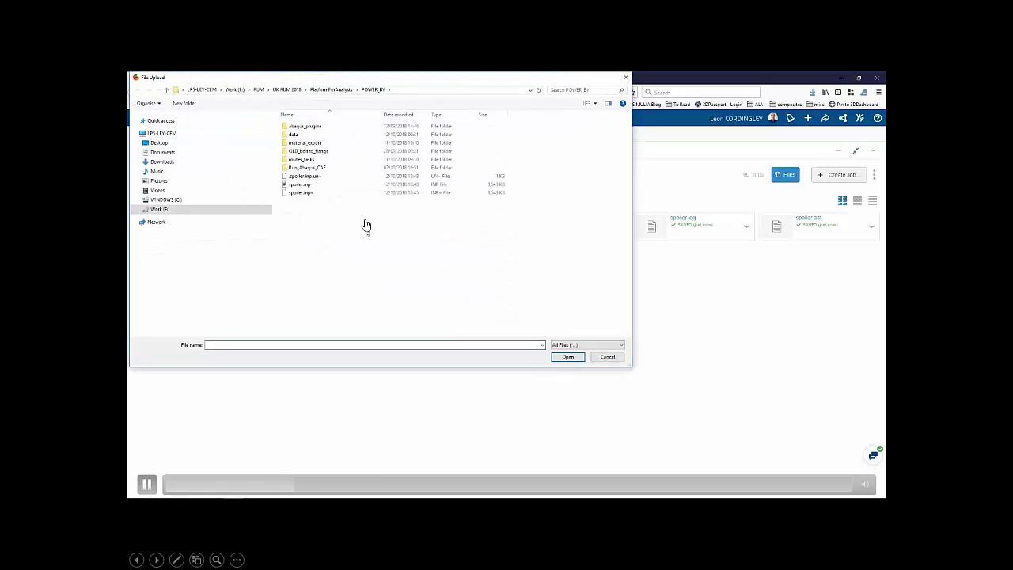
click(301, 183)
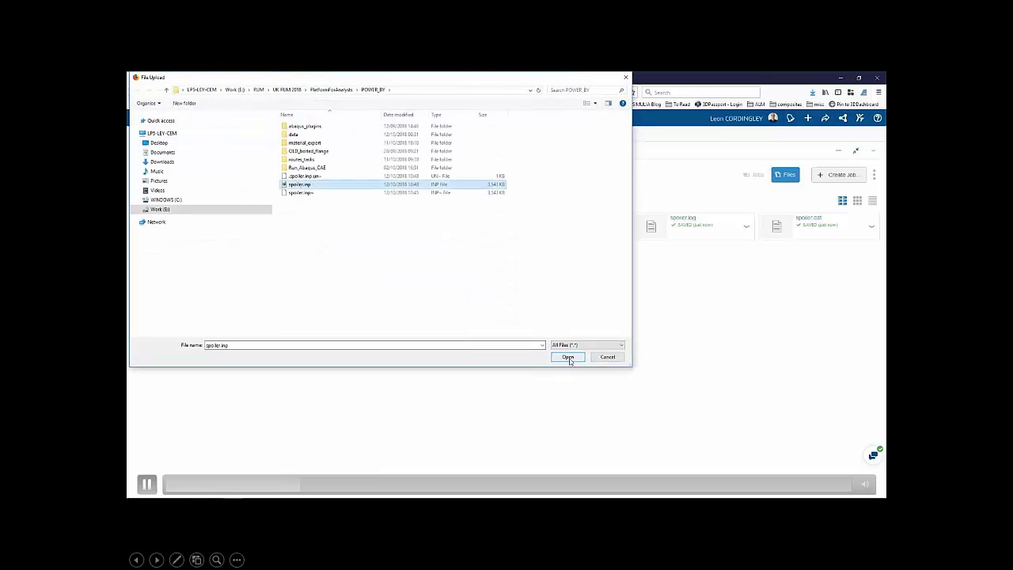
click(569, 357)
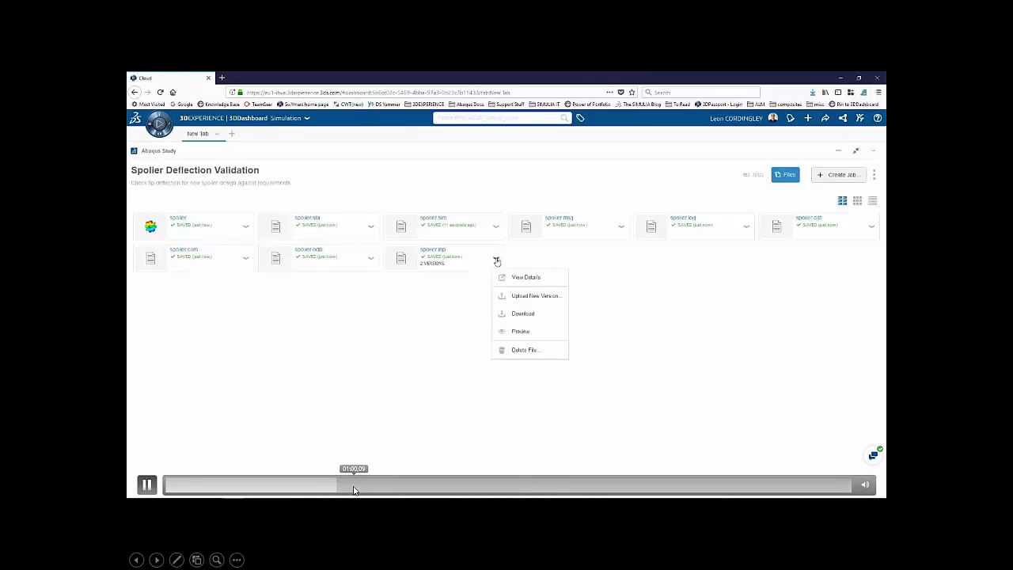
drag(356, 485, 395, 488)
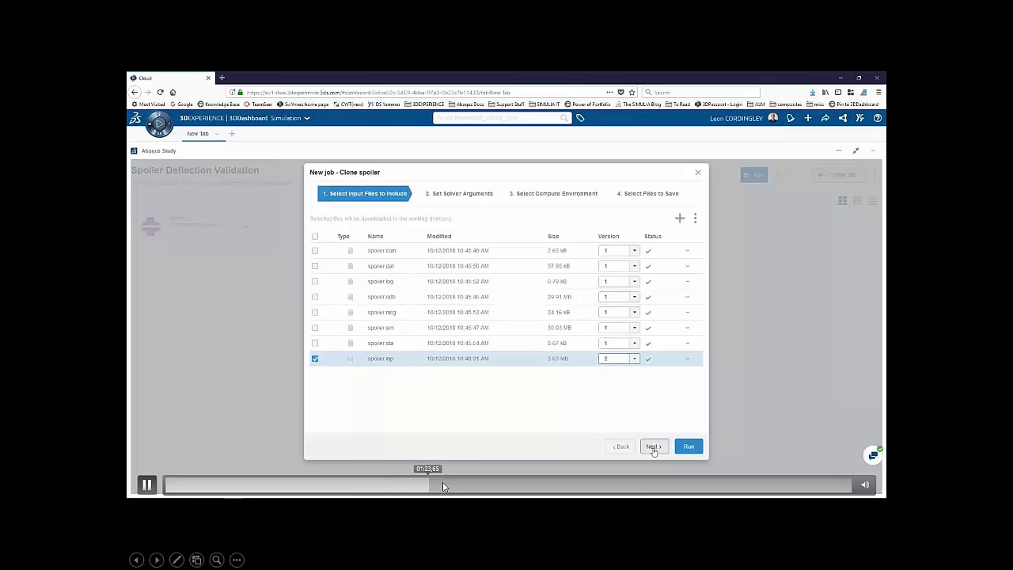
drag(443, 487, 475, 490)
click(511, 490)
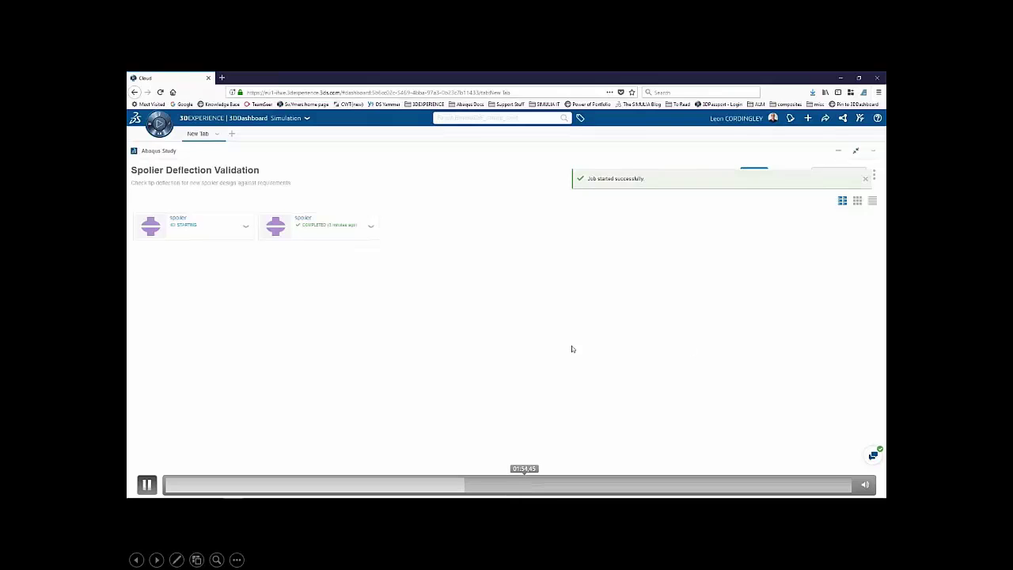
drag(588, 489, 600, 493)
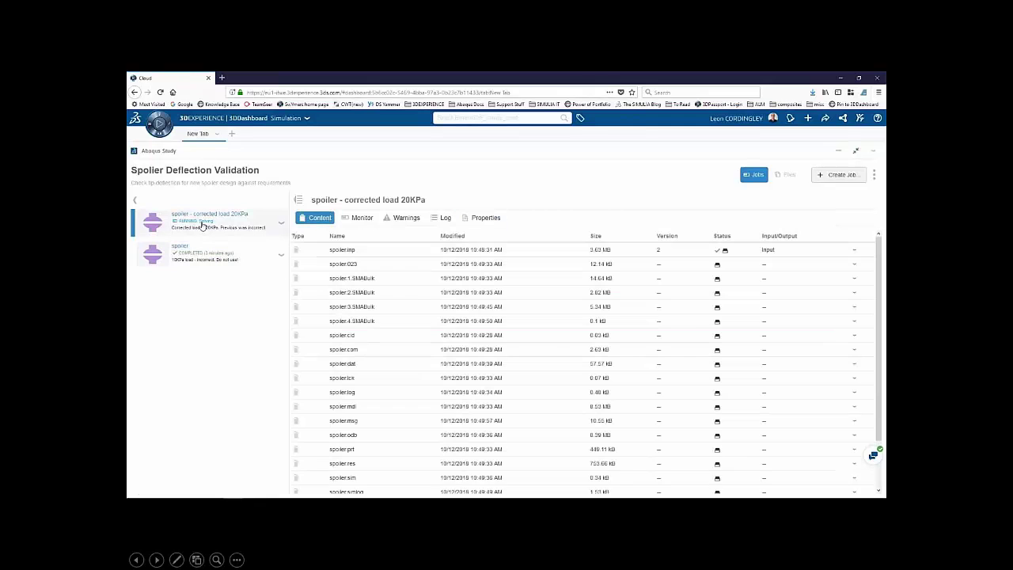
click(660, 487)
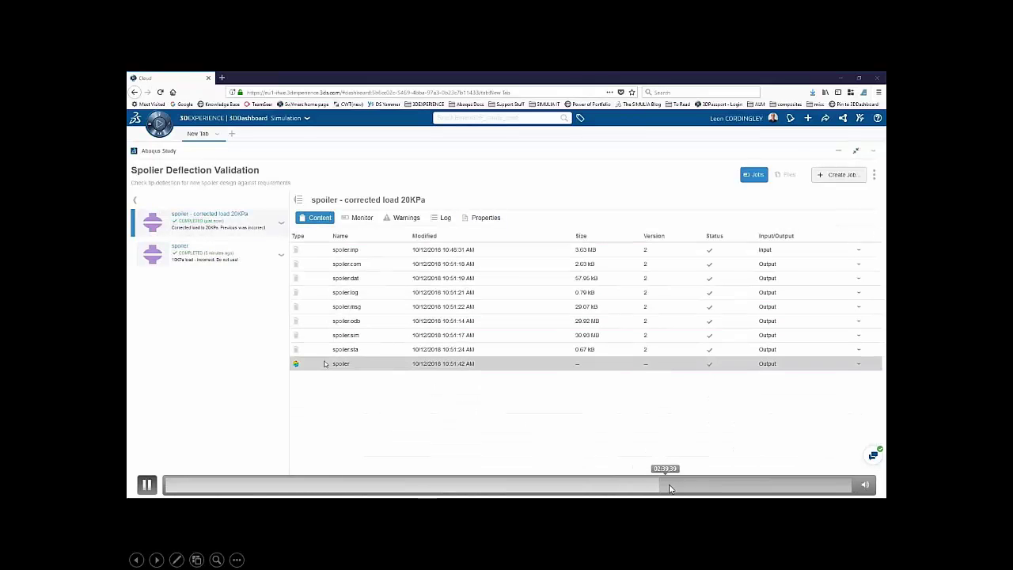
click(694, 488)
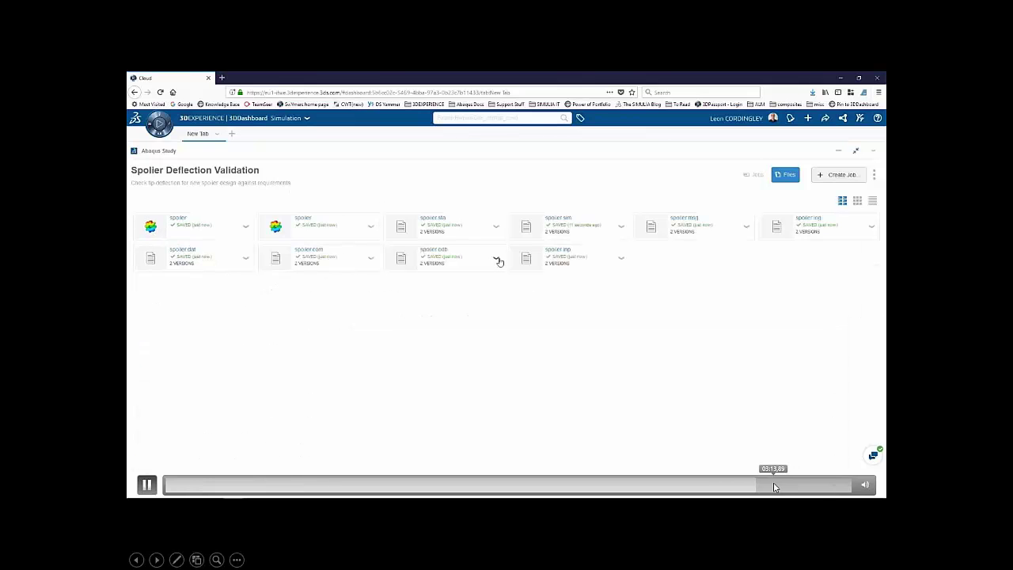
key(Right)
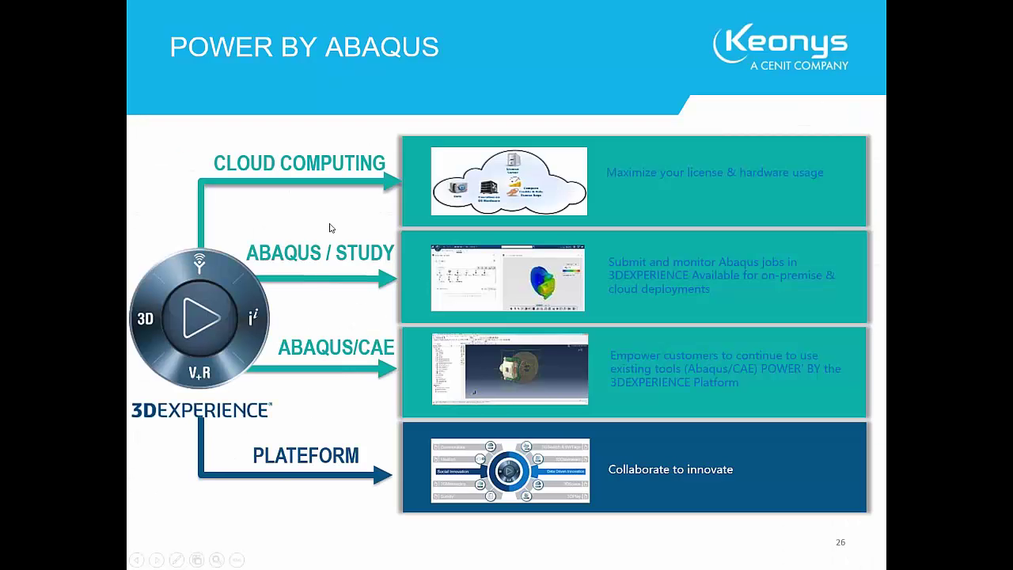